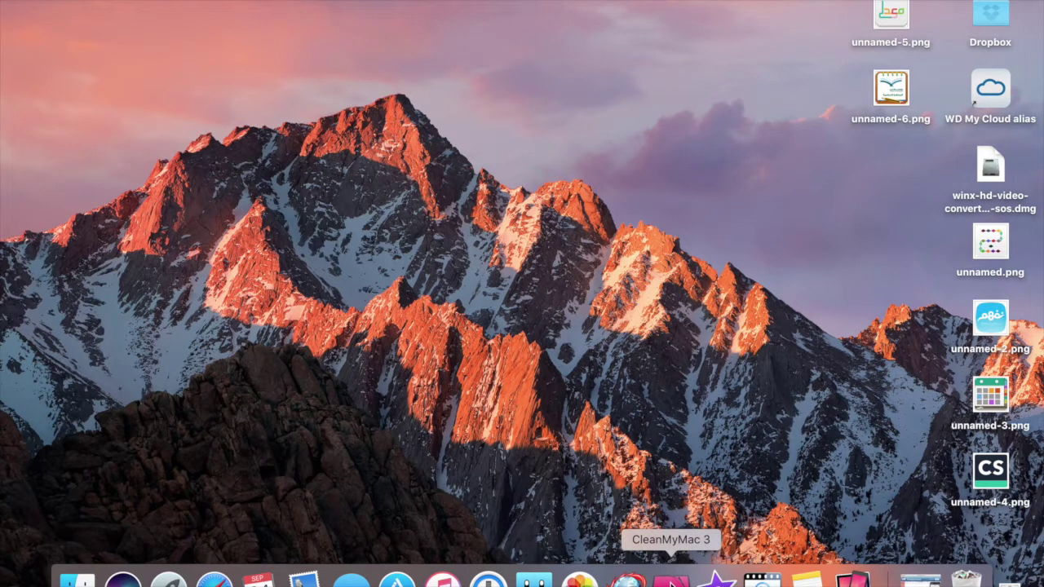
Open Safari and search Google for cleanmymac
left_click(213, 578)
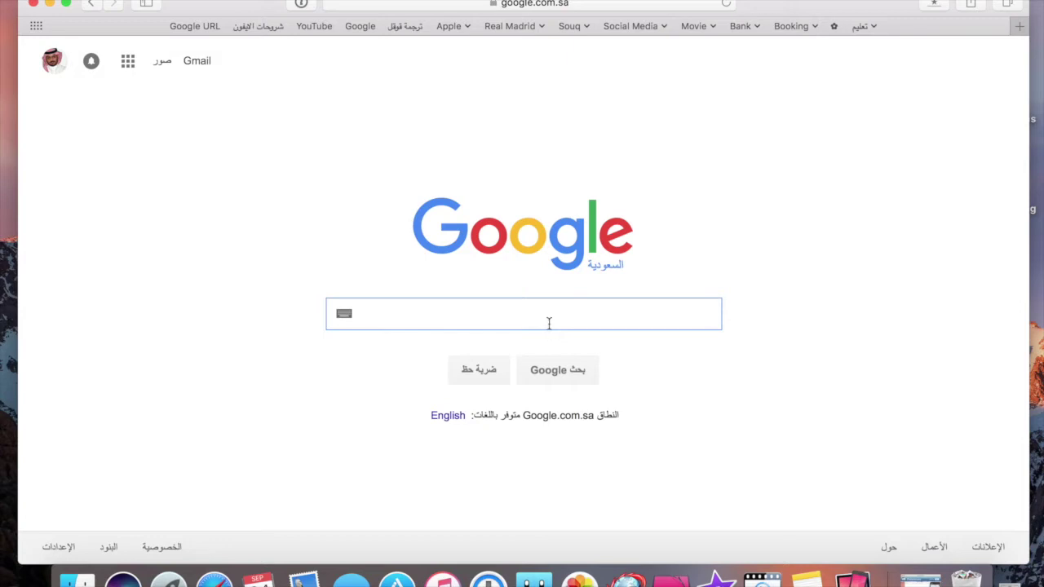
type("ذ")
key("BackSpace")
type("cle")
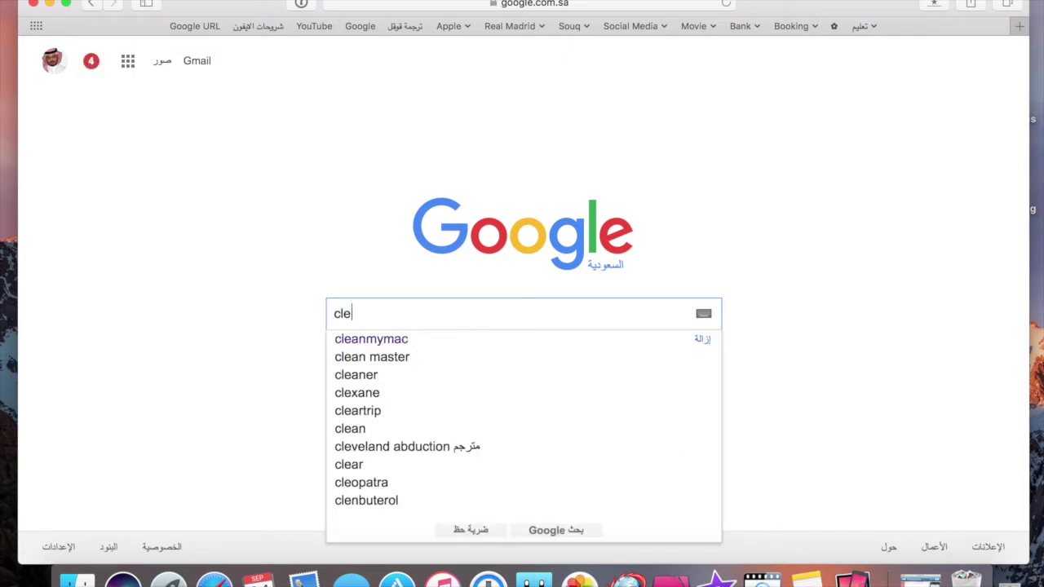
key("Down")
key("Return")
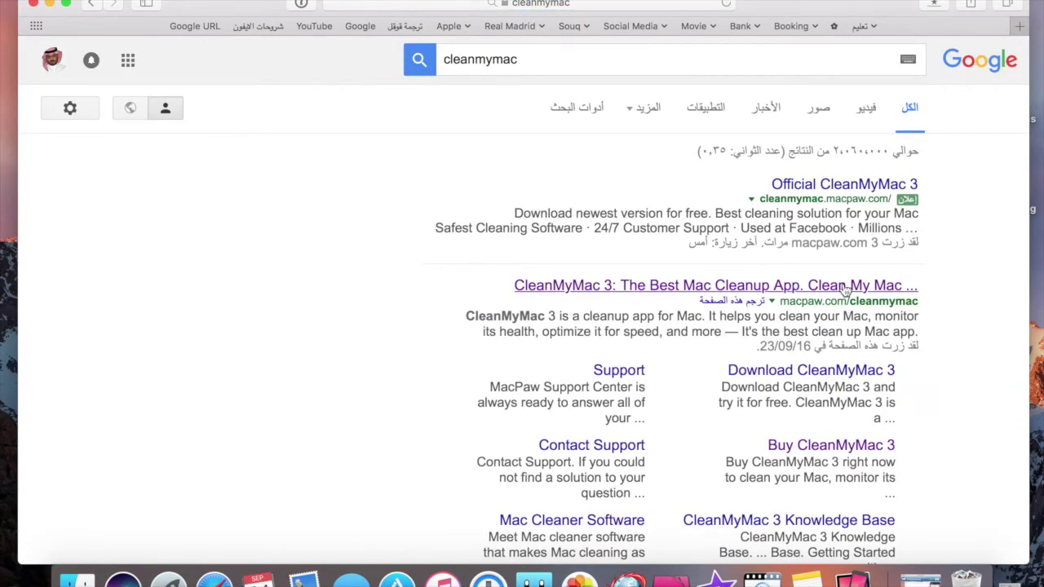
Open MacPaw's CleanMyMac 3 product page from the search results and look it over
left_click(846, 290)
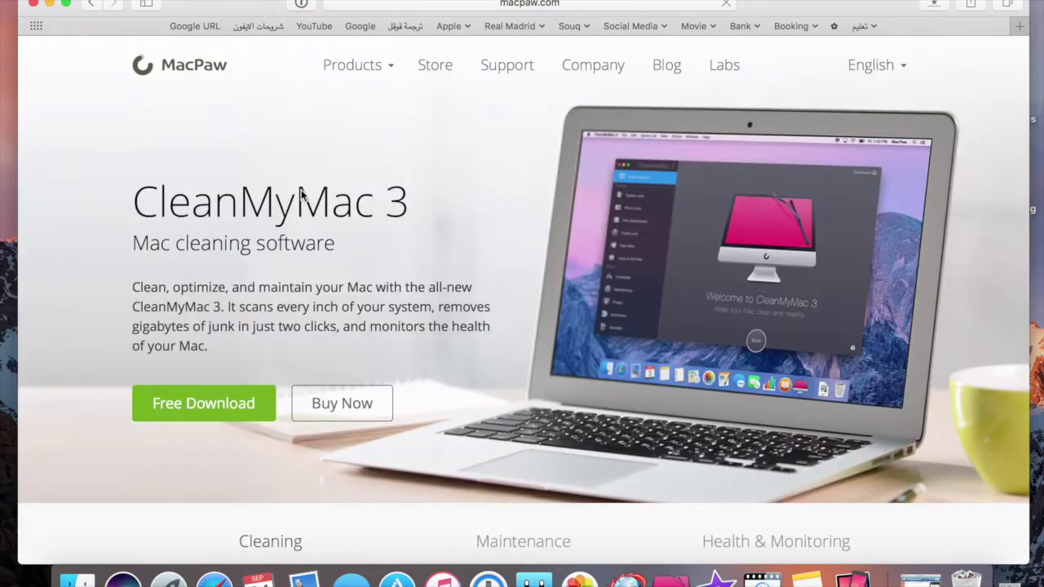
scroll(388, 239, "down", 3)
scroll(435, 285, "up", 3)
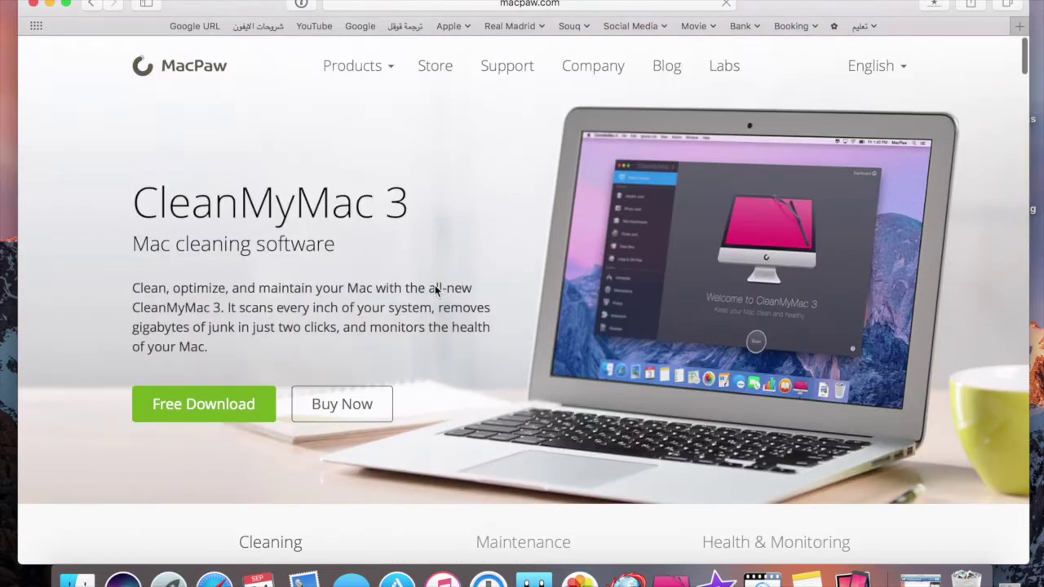
Review the CleanMyMac 3 license options and prices in the MacPaw store, and quit Safari
left_click(337, 404)
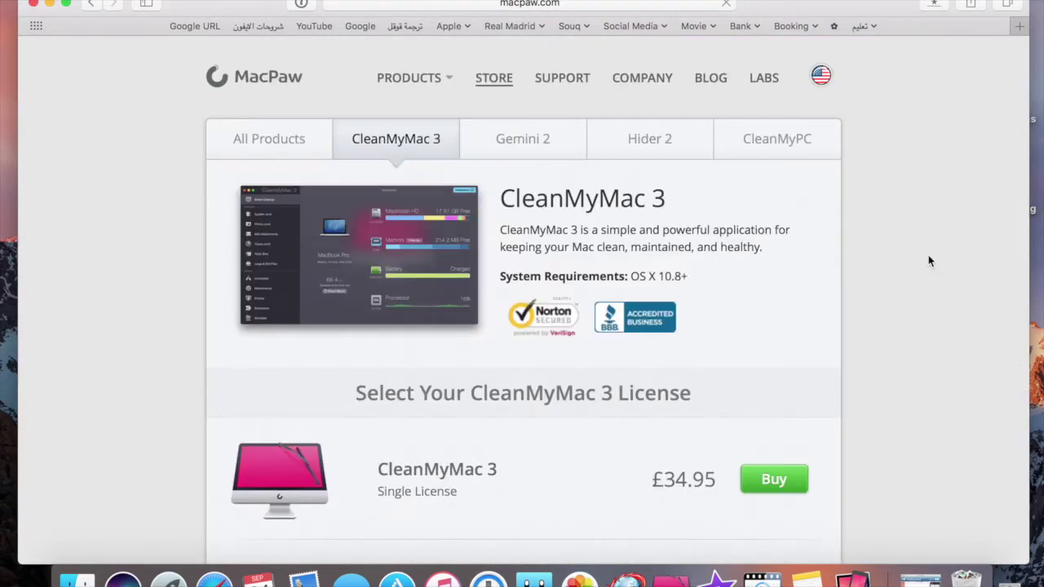
scroll(886, 237, "down", 5)
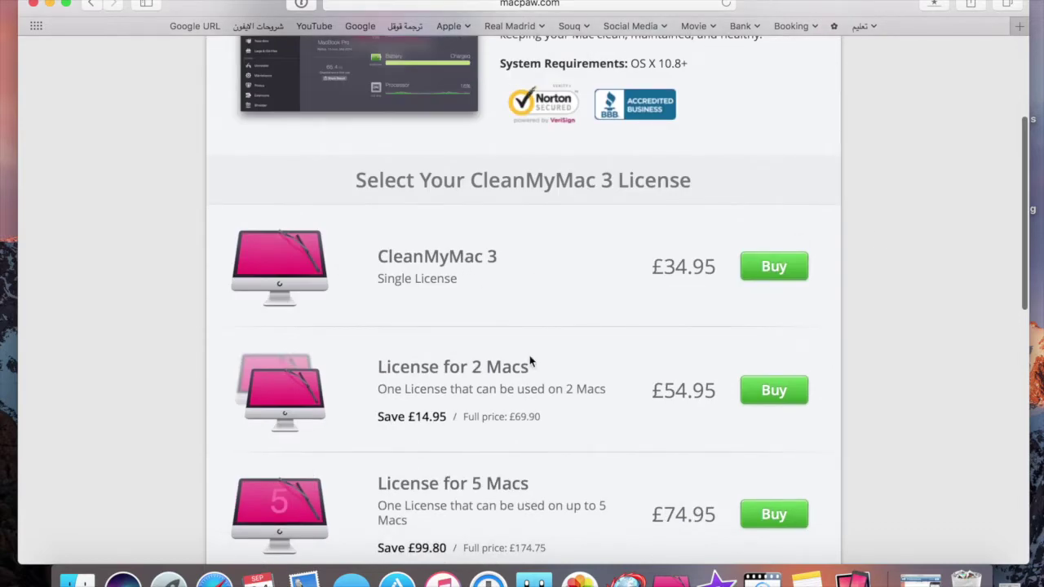
scroll(522, 359, "down", 2)
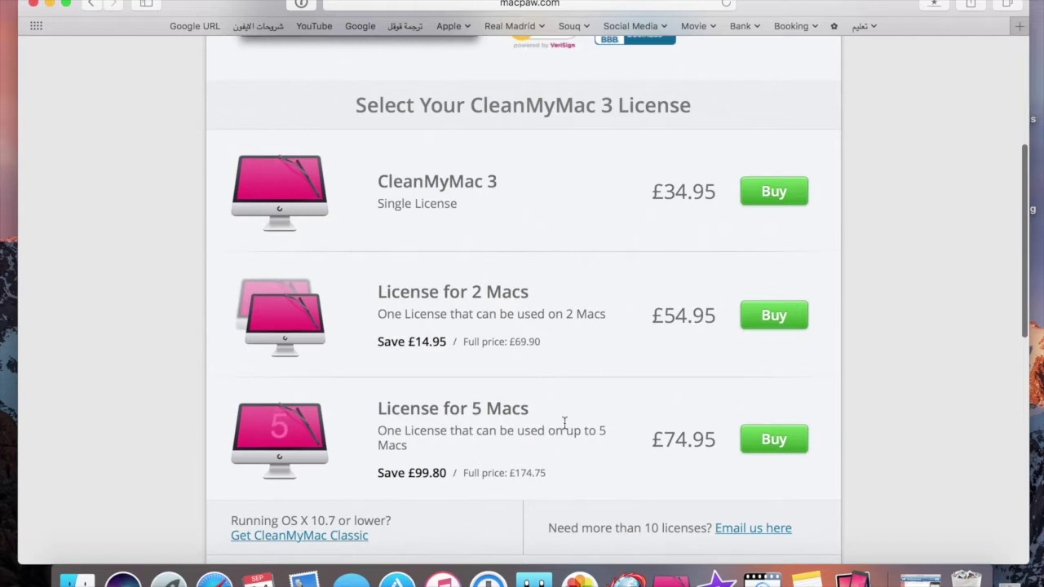
scroll(564, 426, "up", 5)
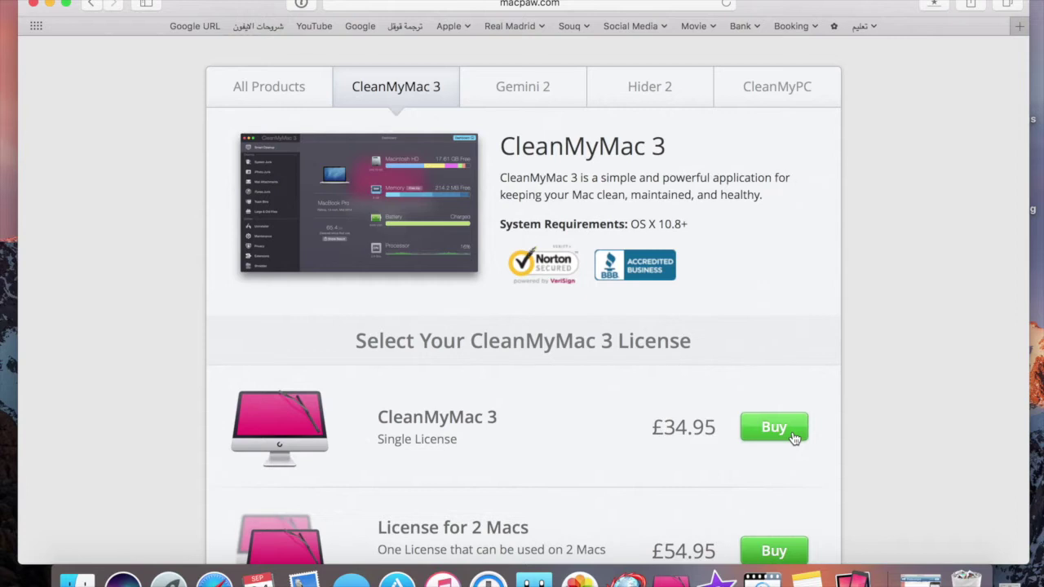
left_click(49, 6)
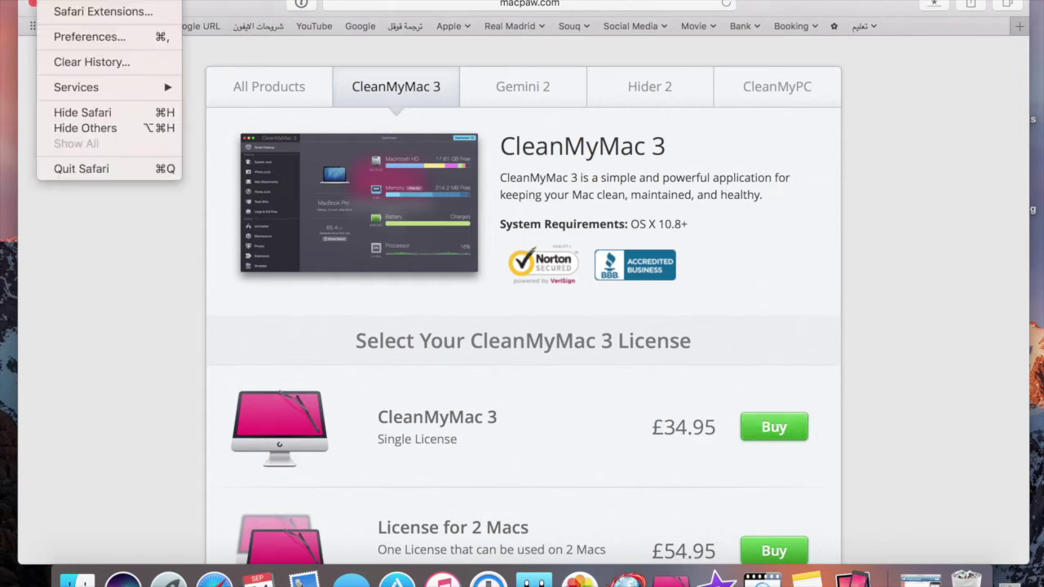
left_click(73, 167)
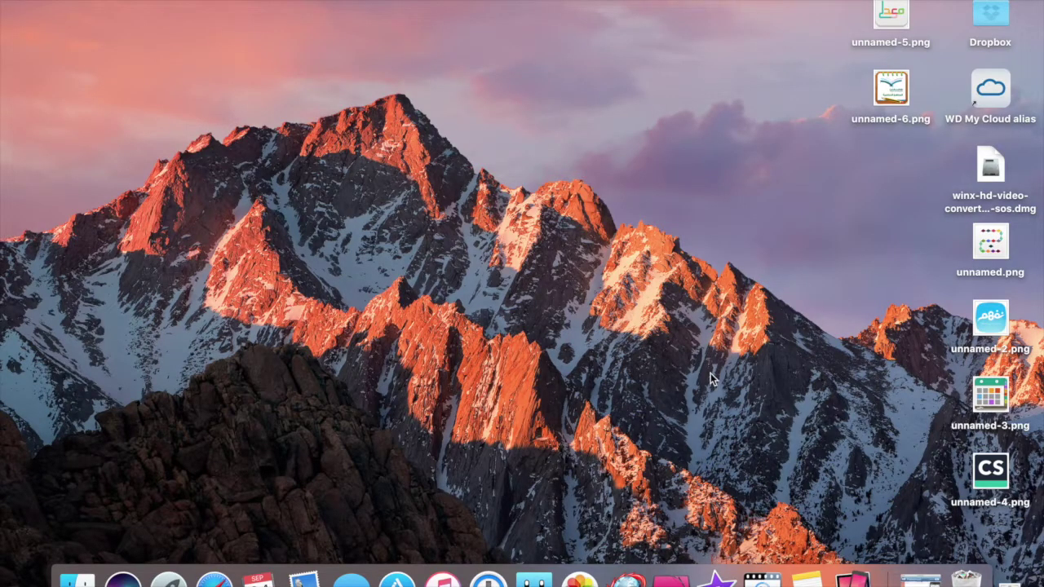
Launch CleanMyMac 3 and run a Smart Cleanup scan of the Mac
left_click(671, 578)
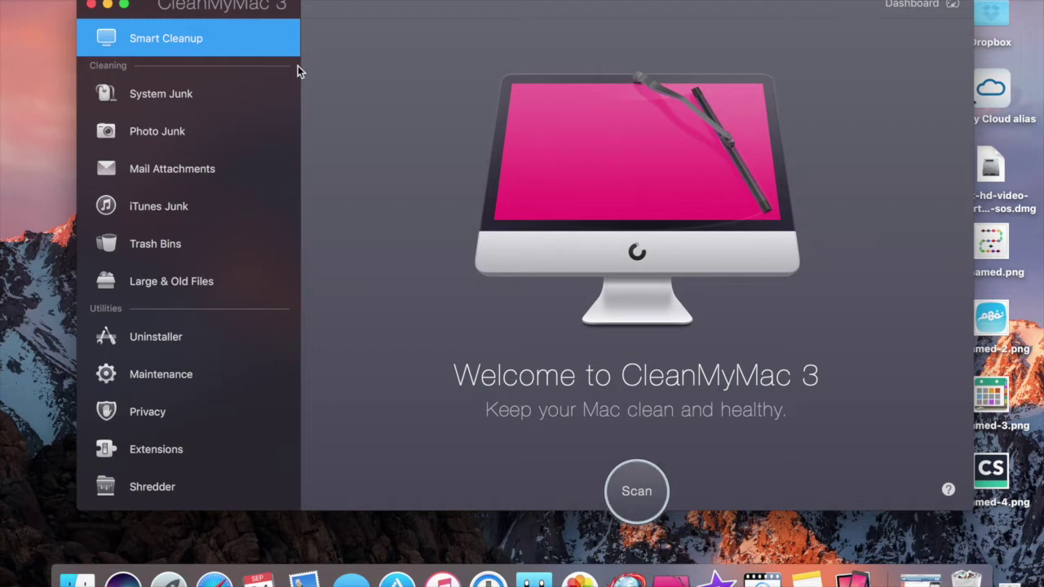
left_click(635, 492)
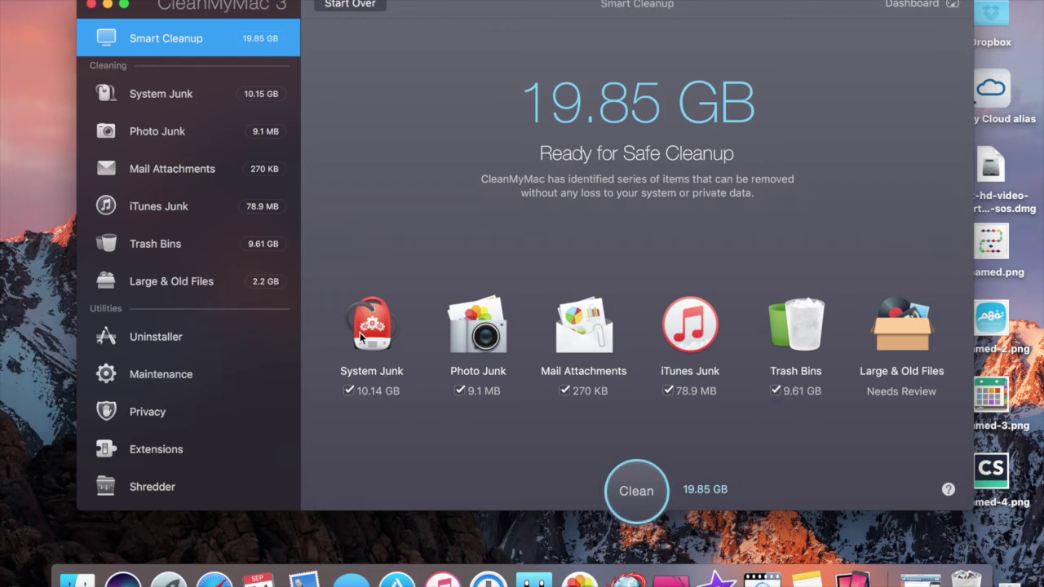
Review the System Junk scan details, examining the list of user cache files selected for removal
left_click(184, 96)
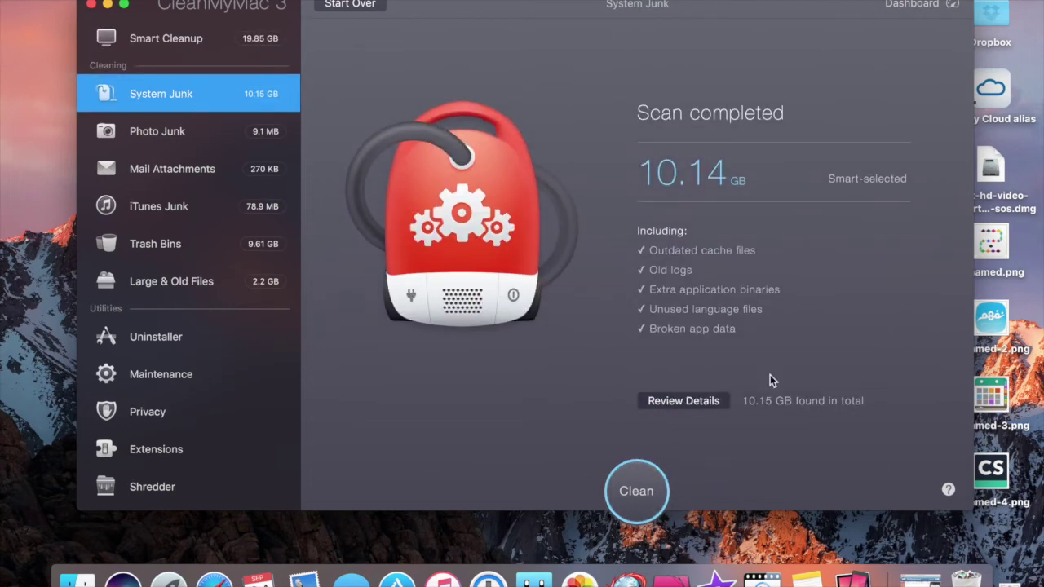
left_click(705, 402)
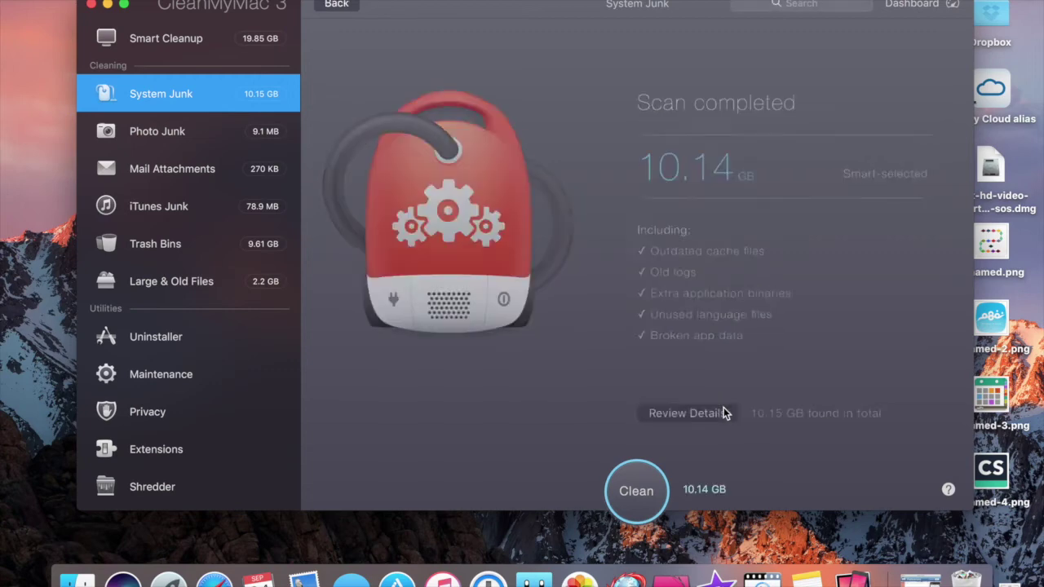
scroll(678, 285, "down", 5)
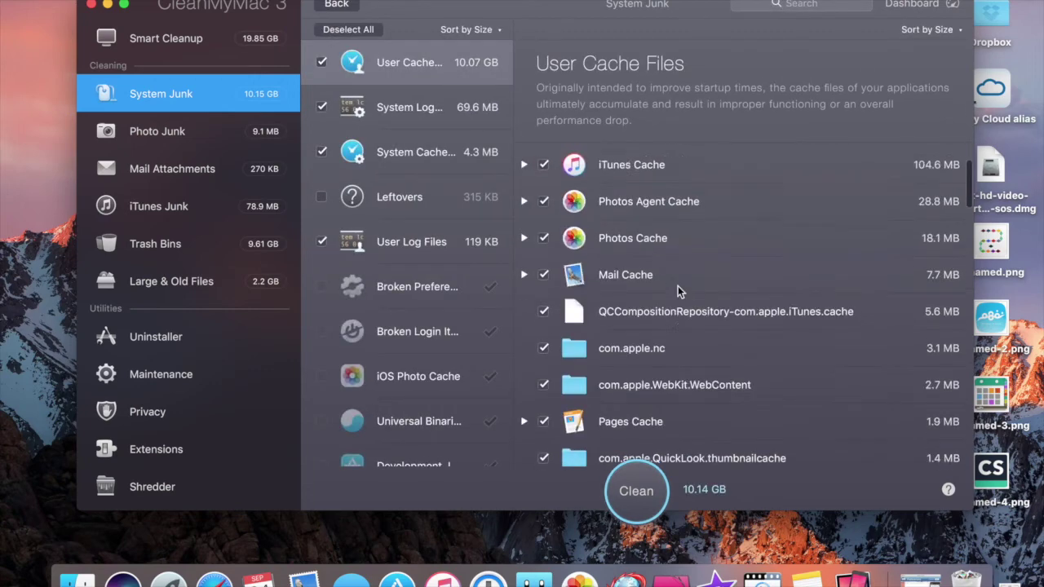
scroll(678, 285, "down", 5)
scroll(678, 285, "down", 7)
scroll(678, 289, "down", 8)
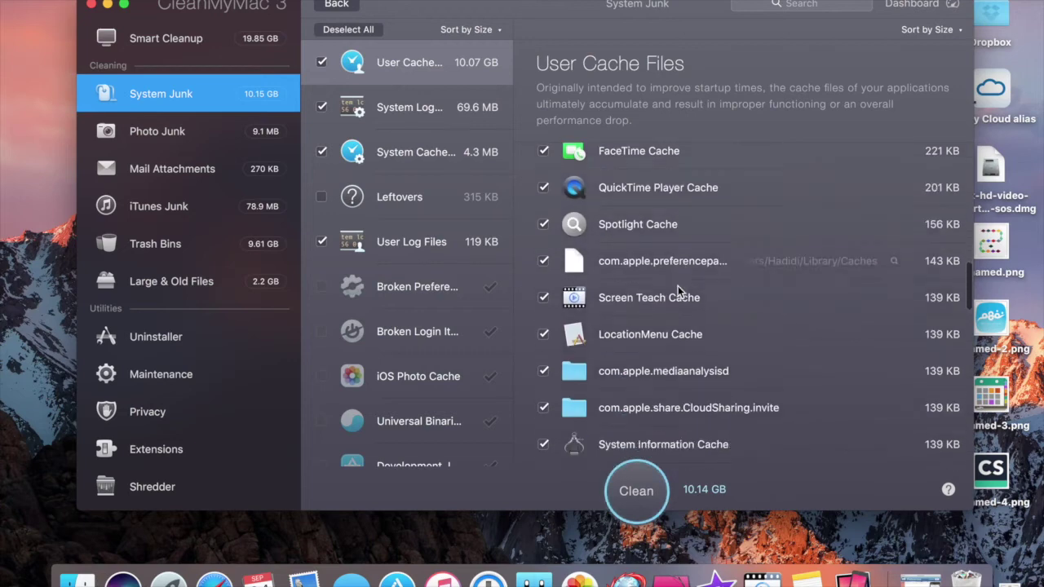
scroll(679, 292, "up", 15)
Clean all the selected Smart Cleanup items and quit CleanMyMac
left_click(179, 39)
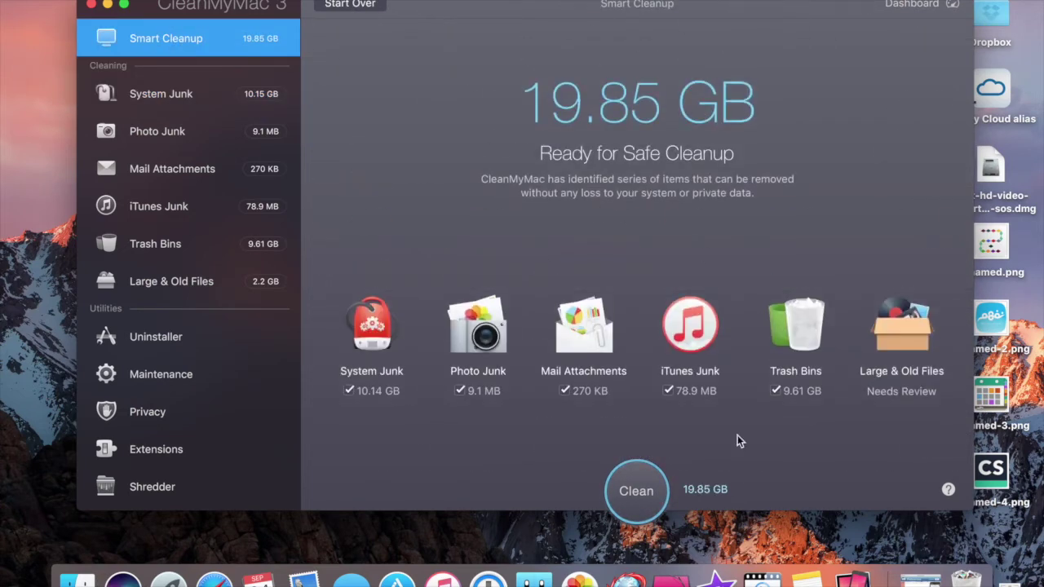
left_click(646, 494)
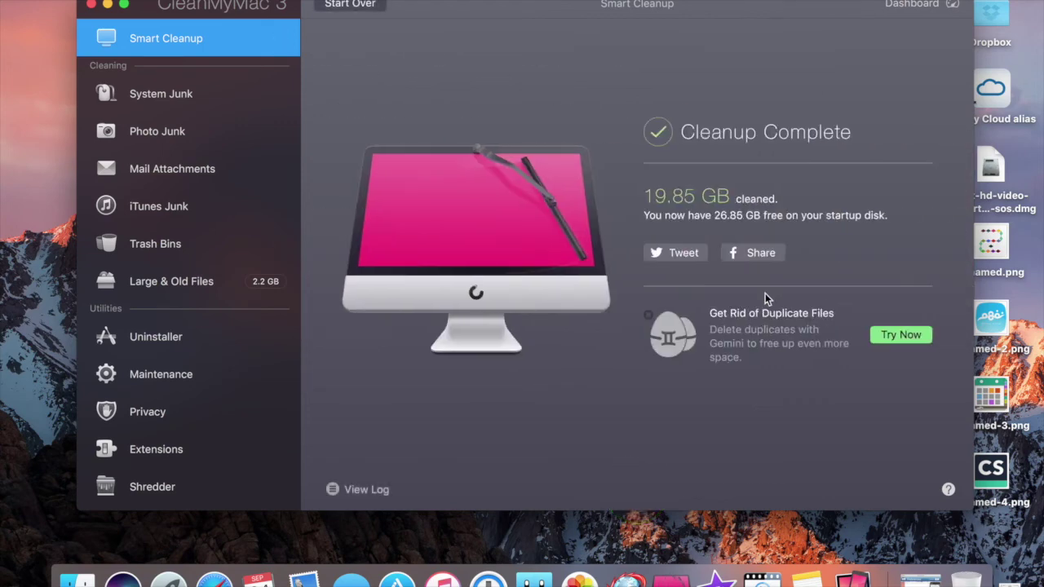
left_click(90, 0)
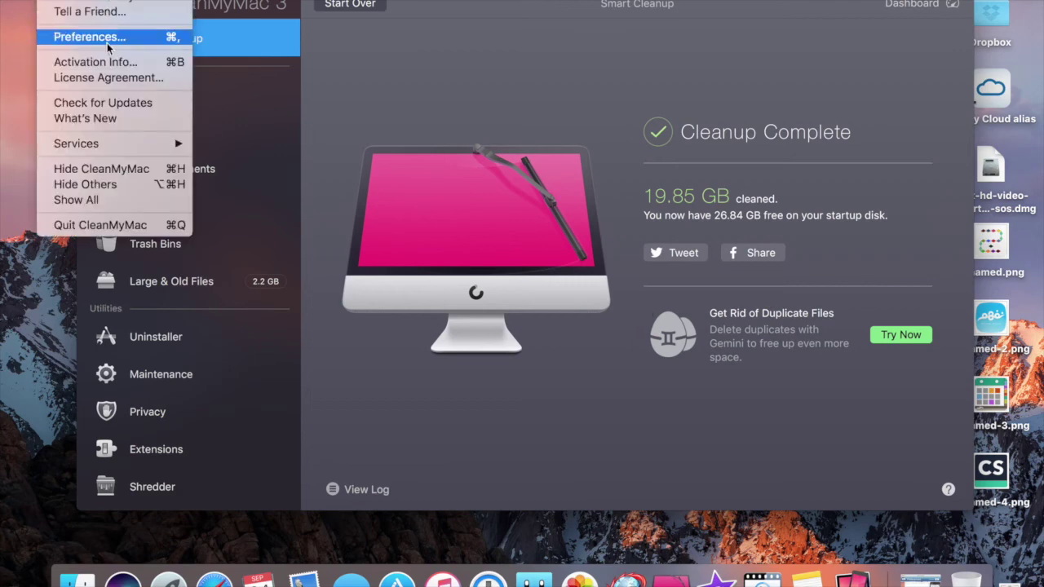
left_click(147, 226)
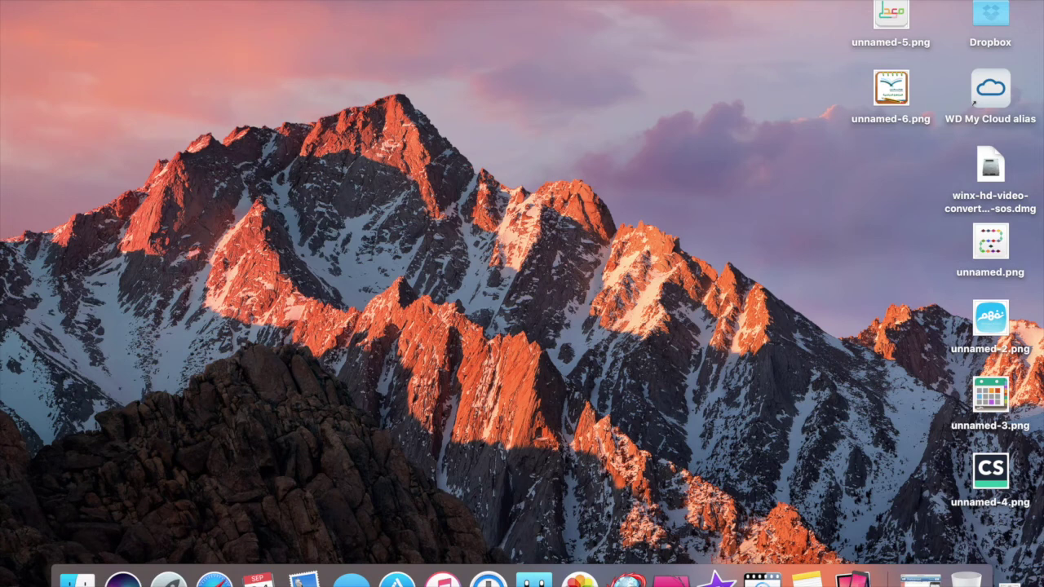
Free up the Mac's memory with the CleanMyMac system monitor and dismiss the monitor
left_click(586, 0)
mouse_move(587, 84)
left_click(531, 70)
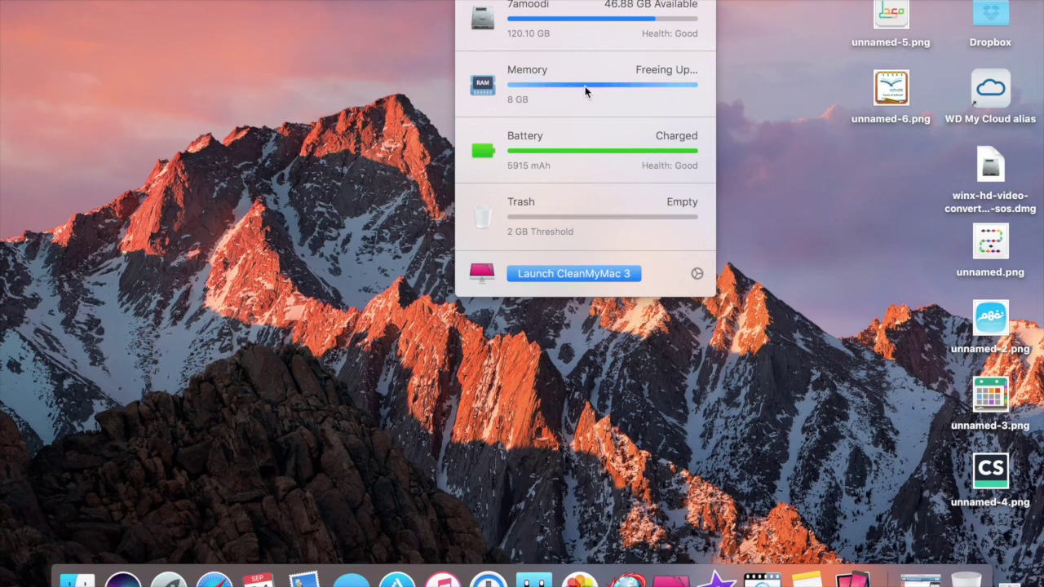
mouse_move(585, 87)
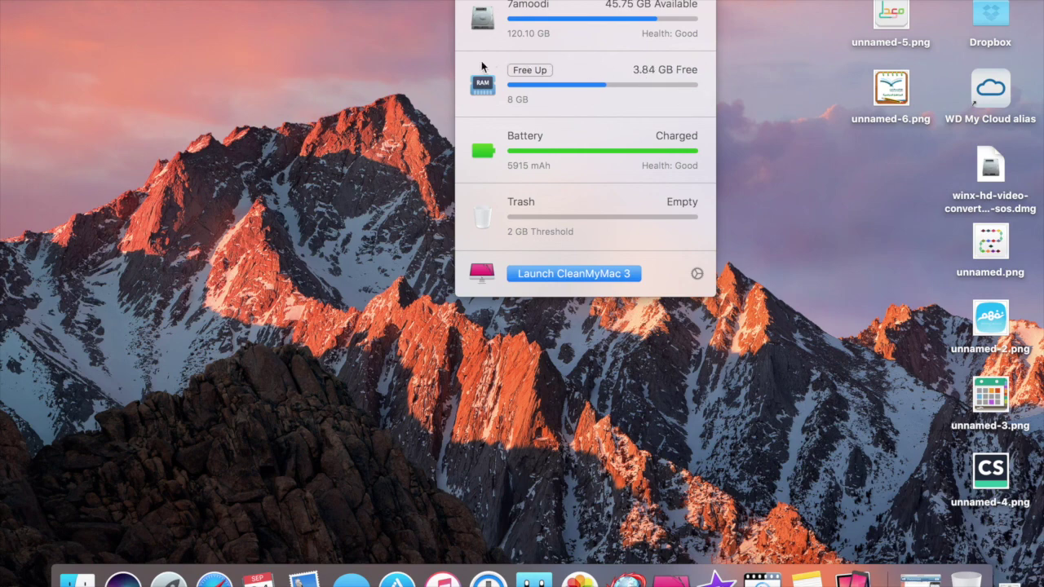
left_click(367, 122)
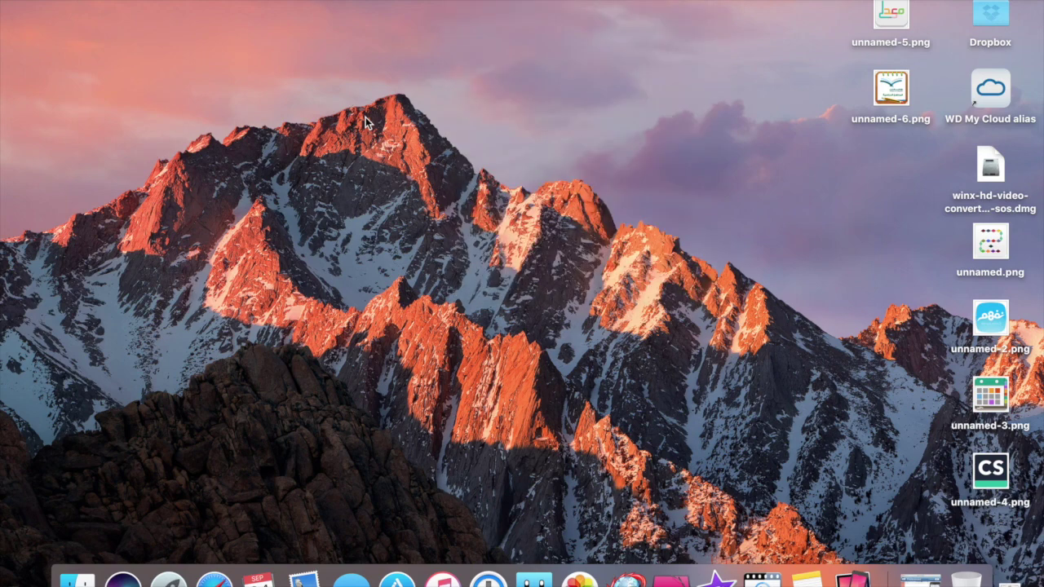